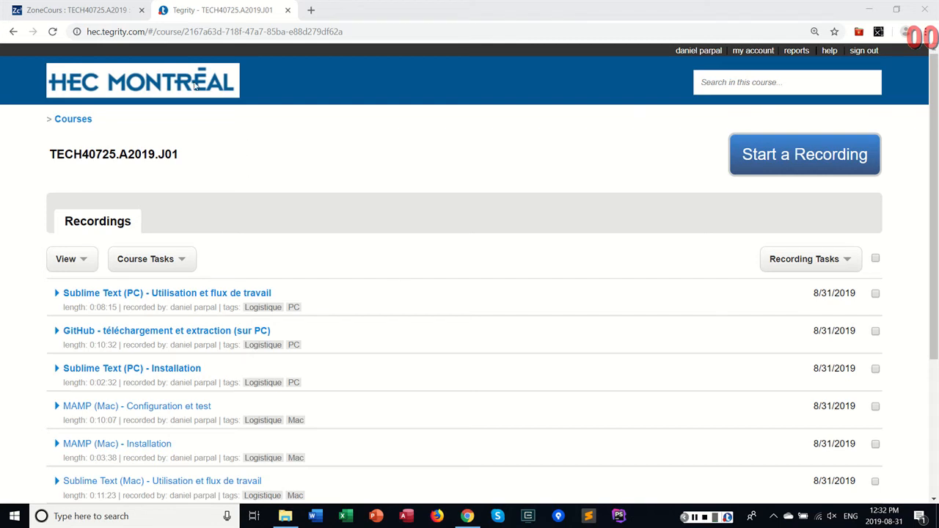
Switch to ZoneCours and open the Matériel pédagogique section of the TECH40725.A2019 course plan
{"action": "left_click", "coordinate": [94, 13]}
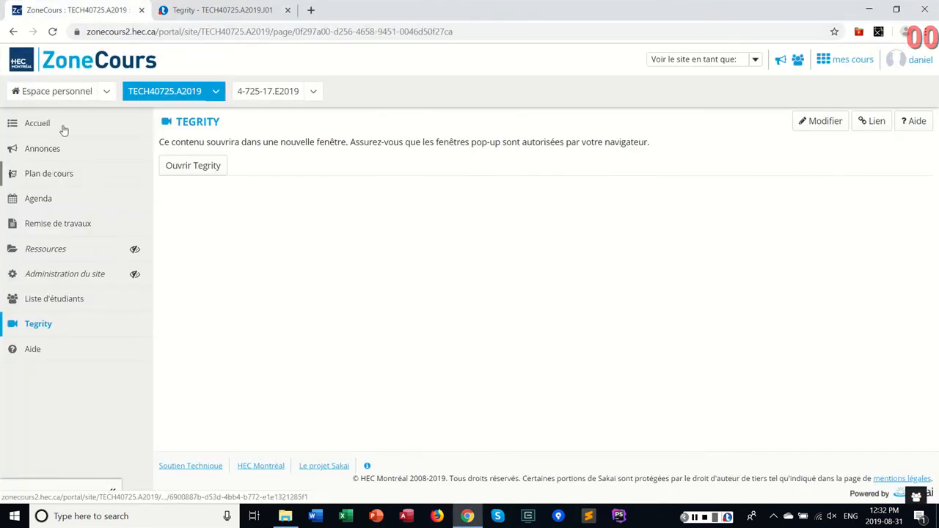
{"action": "left_click", "coordinate": [49, 175]}
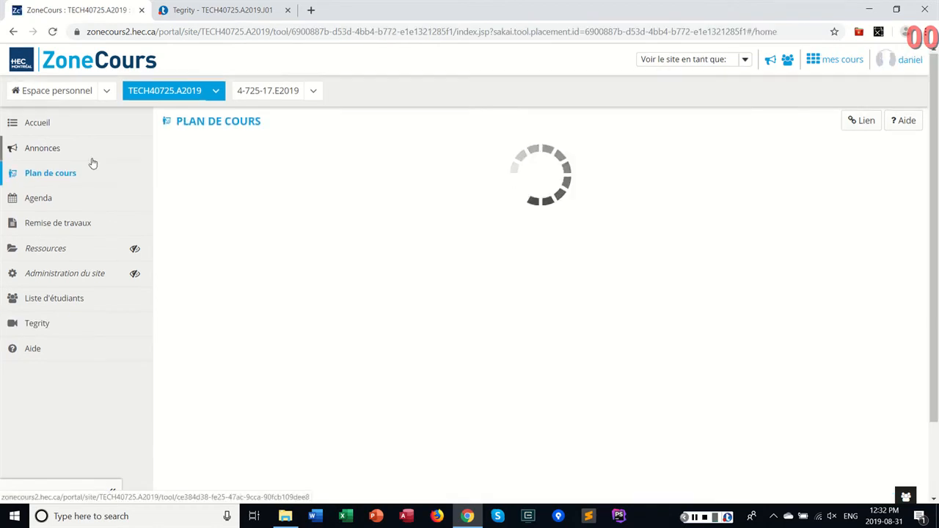
{"action": "left_click", "coordinate": [178, 209]}
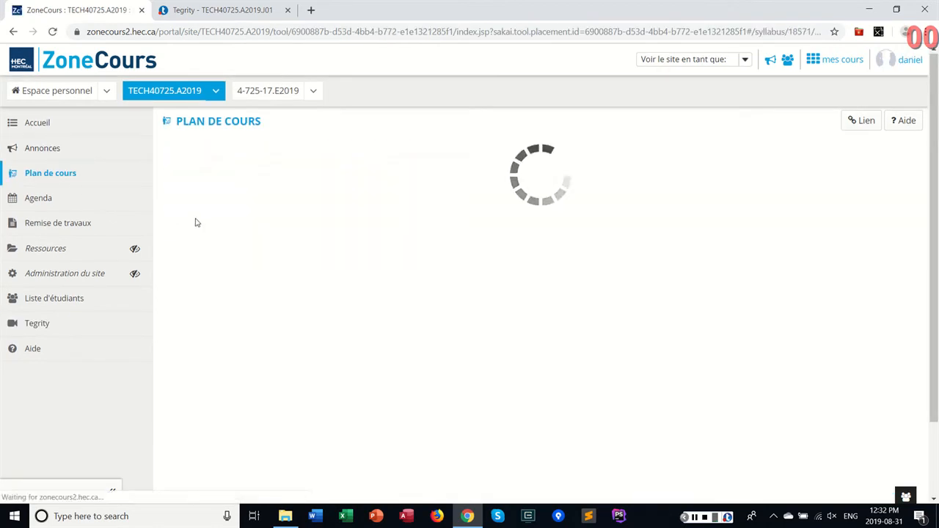
{"action": "left_click", "coordinate": [224, 292]}
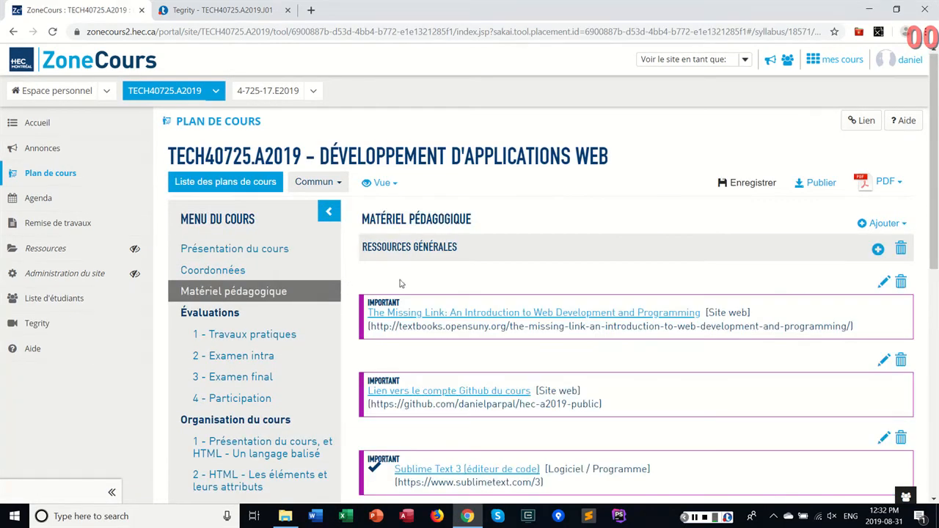
Open the "XAMPP (pour utilisateurs PC)" resource link in a new browser tab and switch to that page
{"action": "scroll", "coordinate": [399, 288], "scroll_direction": "down", "scroll_amount": 4}
{"action": "scroll", "coordinate": [400, 287], "scroll_direction": "down", "scroll_amount": 1}
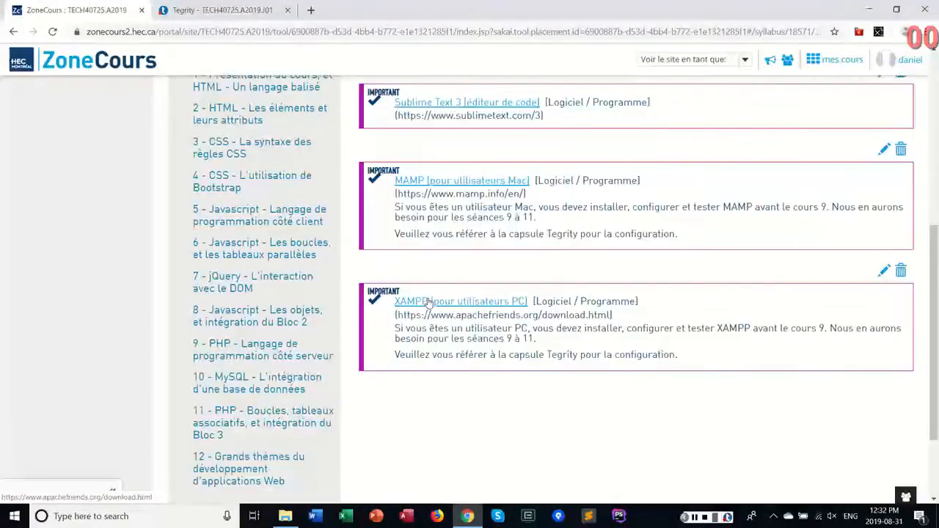
{"action": "right_click", "coordinate": [429, 303]}
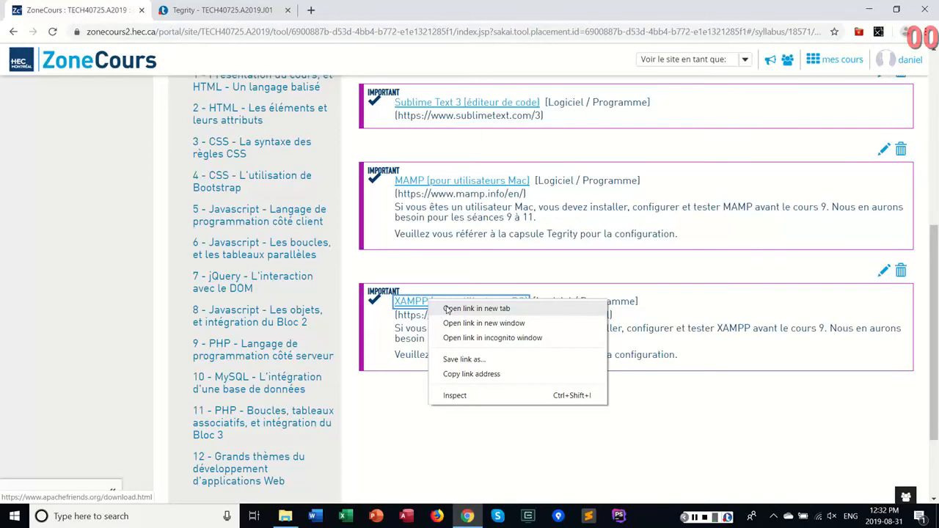
{"action": "left_click", "coordinate": [449, 309]}
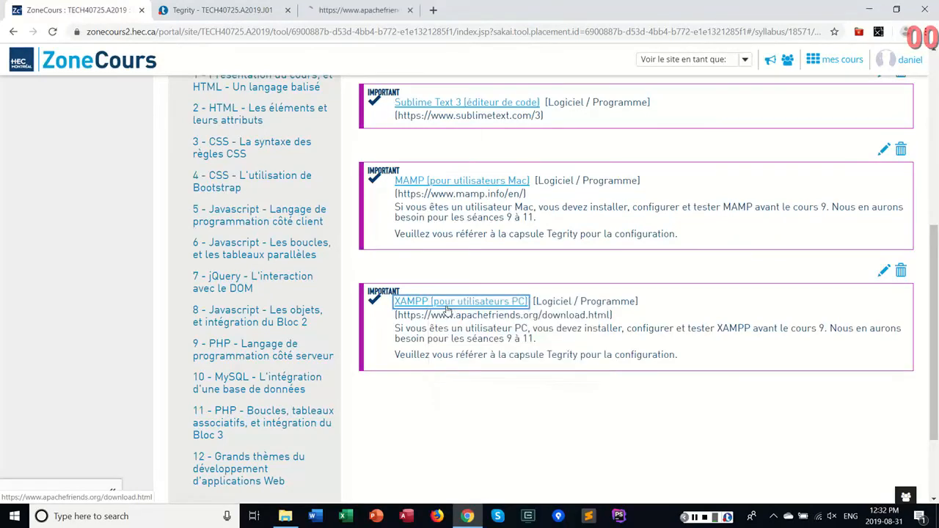
{"action": "left_click", "coordinate": [349, 10]}
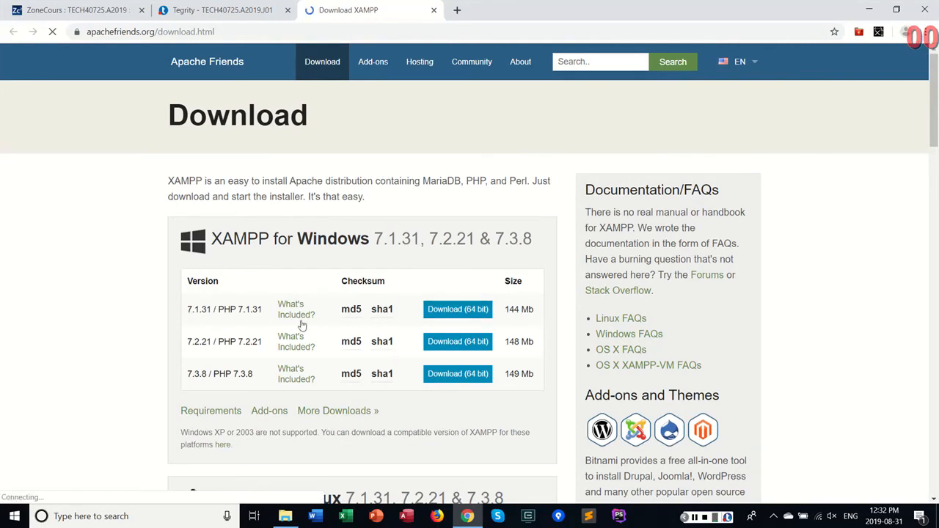
Download the 64-bit XAMPP for Windows 7.3.8 installer and save it to the Desktop under its suggested name
{"action": "left_click_drag", "start_coordinate": [496, 242], "coordinate": [534, 248]}
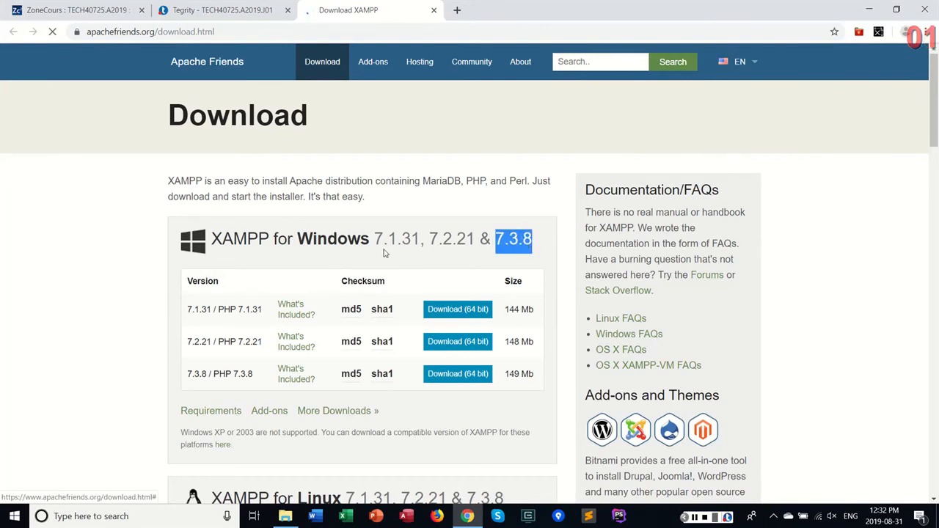
{"action": "left_click", "coordinate": [161, 385]}
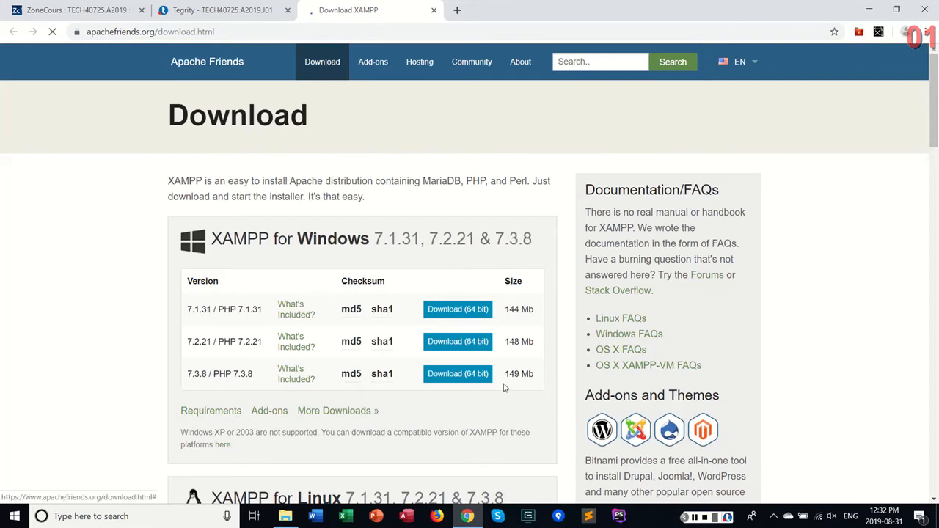
{"action": "left_click", "coordinate": [473, 376]}
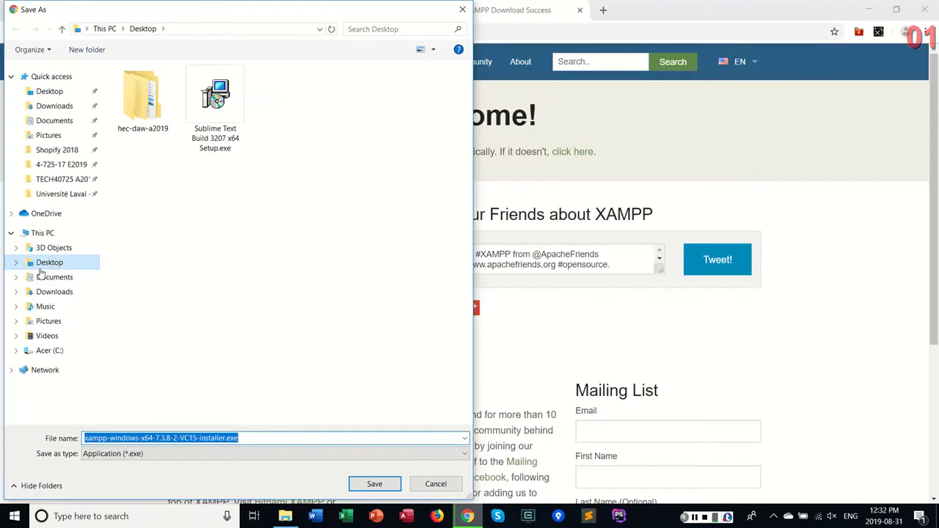
{"action": "left_click", "coordinate": [39, 268]}
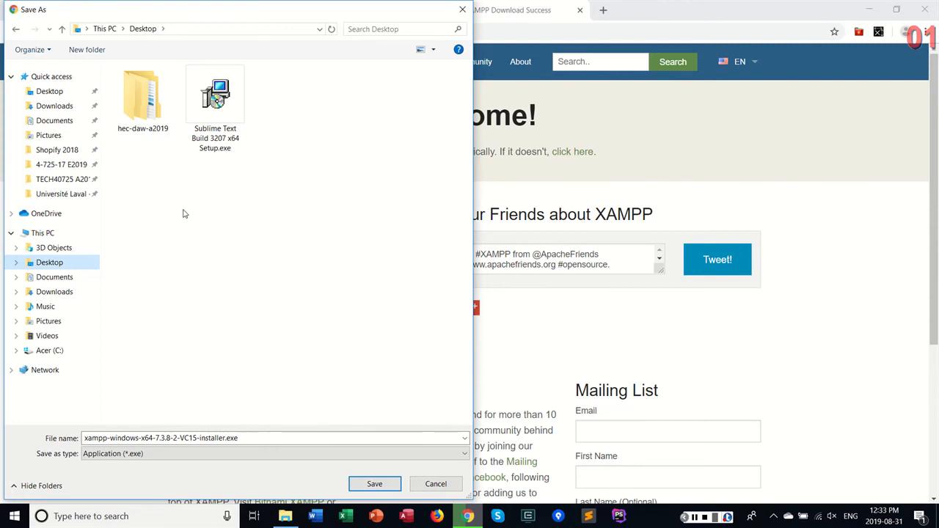
{"action": "left_click", "coordinate": [375, 483]}
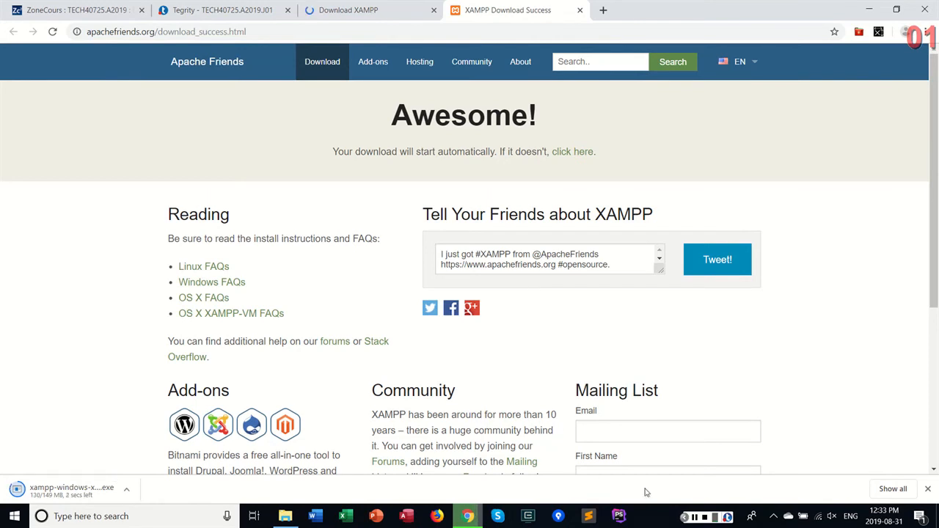
Show the downloaded XAMPP installer in its folder, run it, and acknowledge the User Account Control warning
{"action": "left_click", "coordinate": [694, 517]}
{"action": "left_click", "coordinate": [694, 517]}
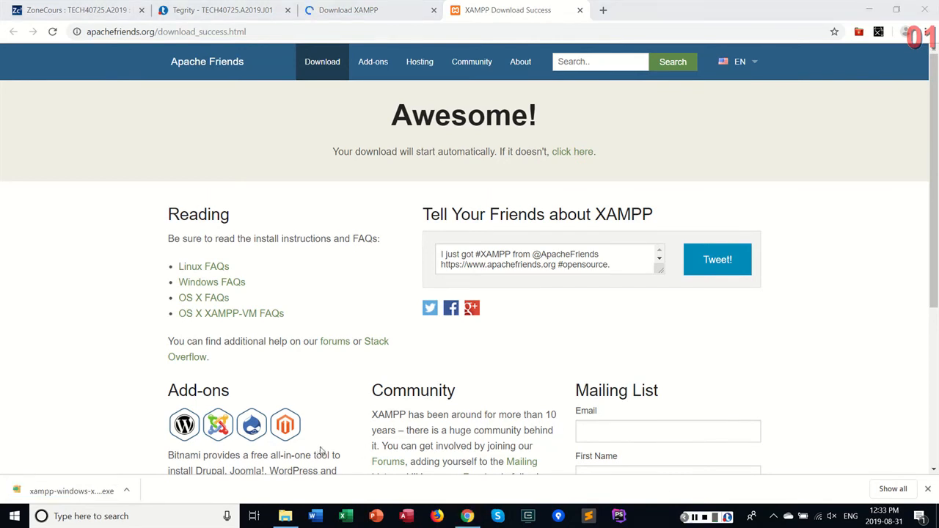
{"action": "left_click", "coordinate": [127, 491]}
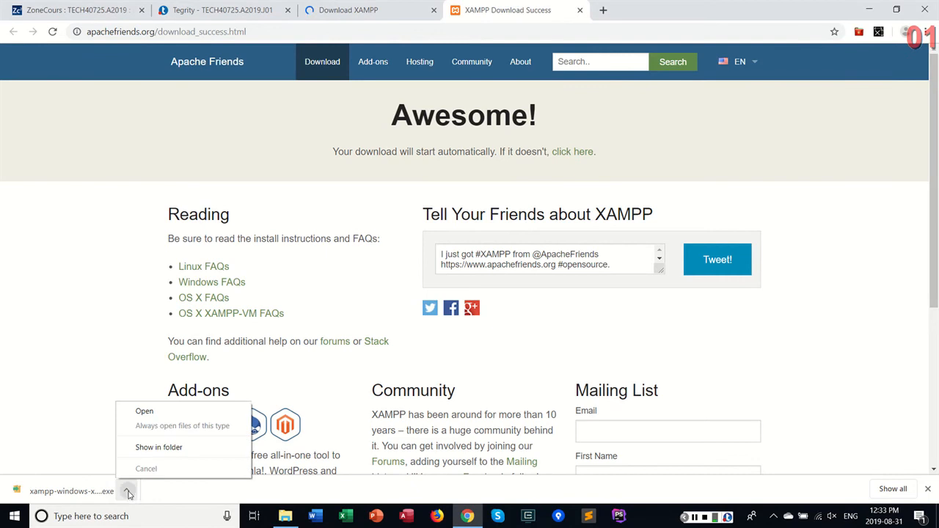
{"action": "left_click", "coordinate": [158, 449]}
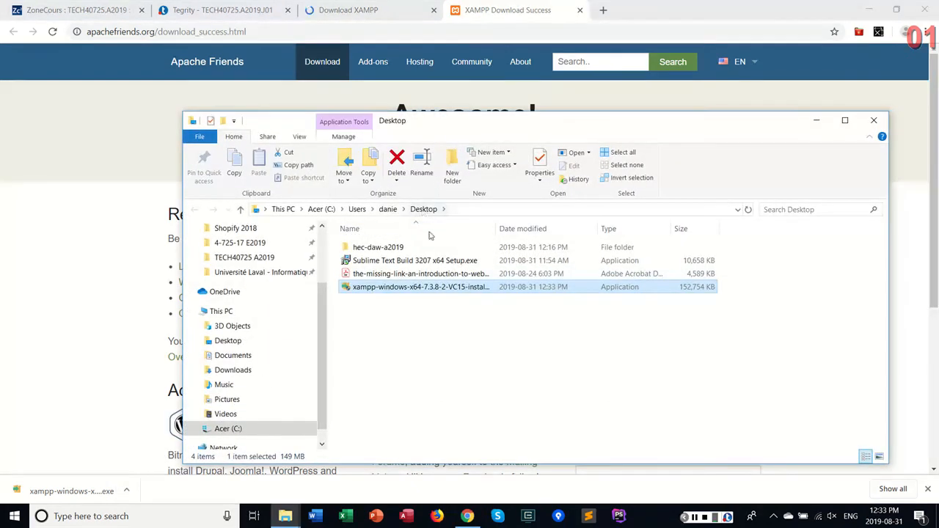
{"action": "double_click", "coordinate": [395, 293]}
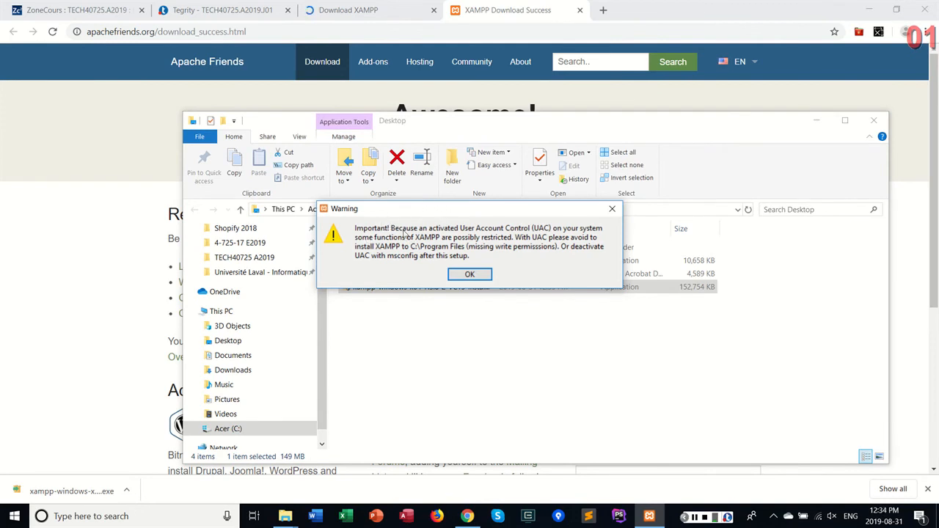
{"action": "left_click", "coordinate": [467, 275]}
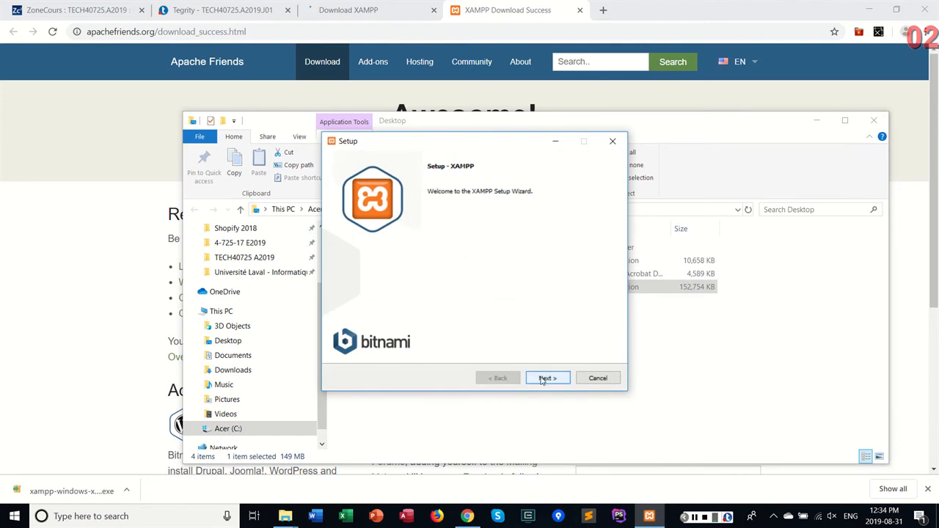
Install XAMPP with all components in C:\xampp, with the "Learn more about Bitnami for XAMPP" option turned off
{"action": "left_click", "coordinate": [547, 378]}
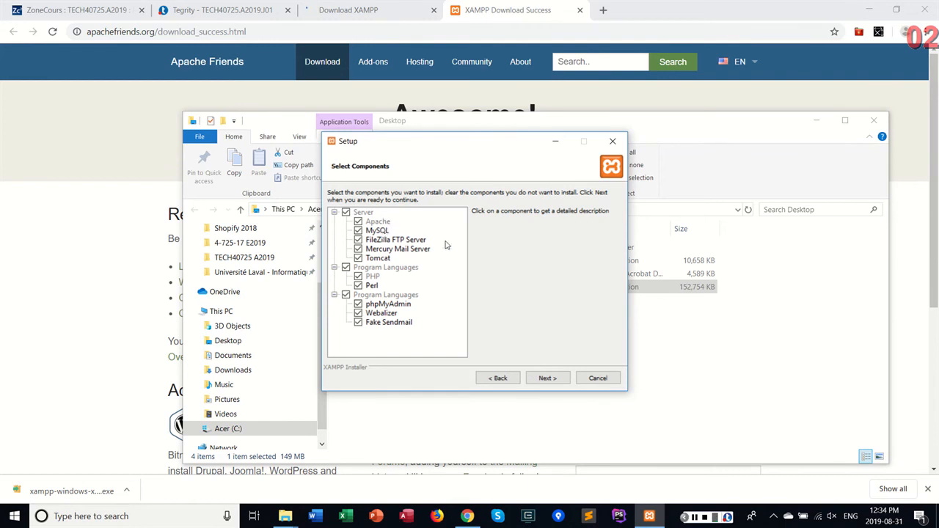
{"action": "left_click", "coordinate": [547, 379]}
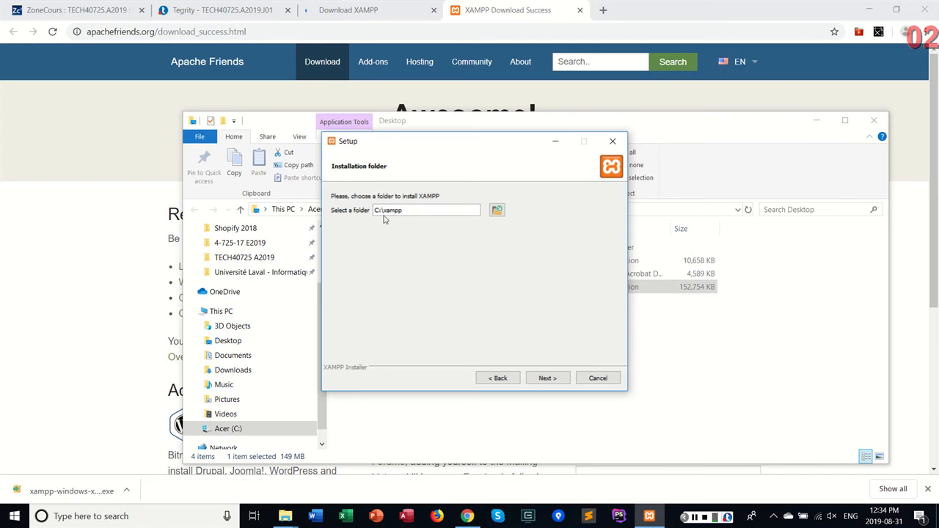
{"action": "left_click", "coordinate": [543, 378]}
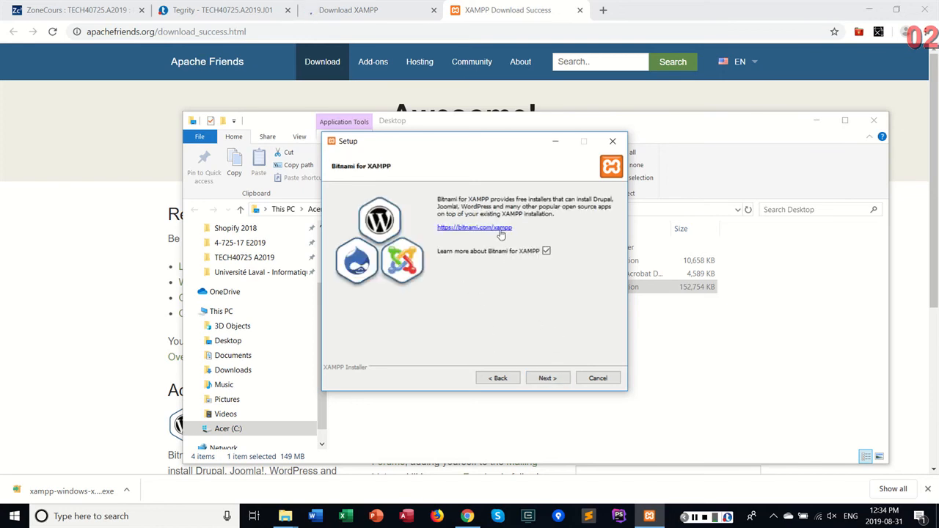
{"action": "left_click", "coordinate": [547, 251]}
{"action": "left_click", "coordinate": [547, 379]}
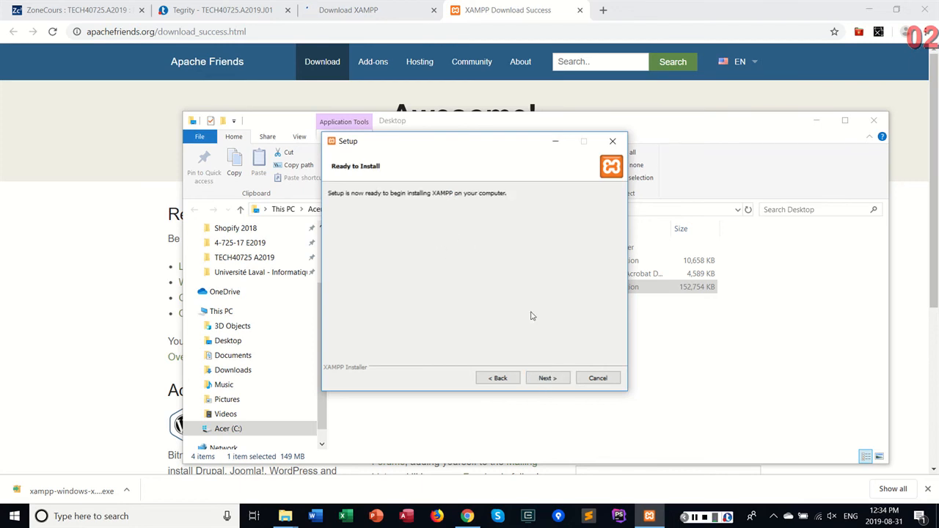
{"action": "left_click", "coordinate": [546, 379]}
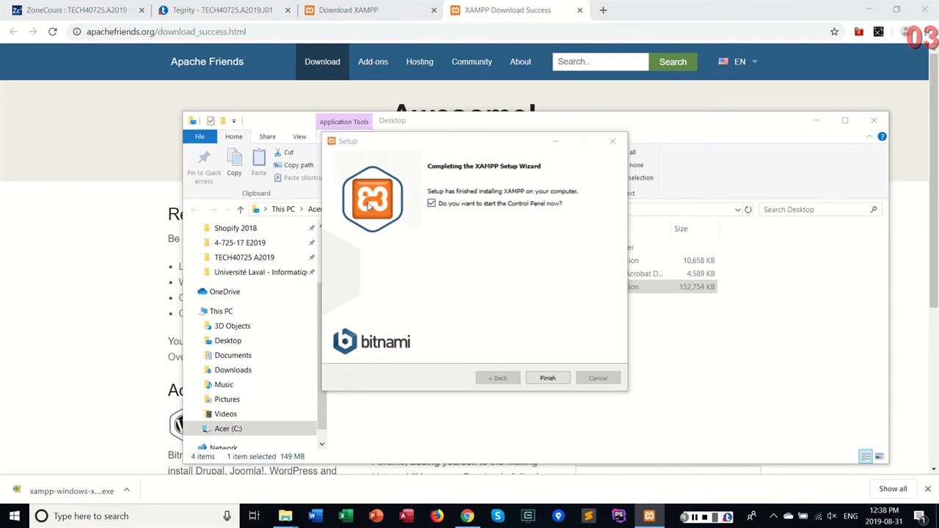
Finish the setup wizard with the Control Panel set to start, and save English as its language
{"action": "left_click", "coordinate": [546, 378]}
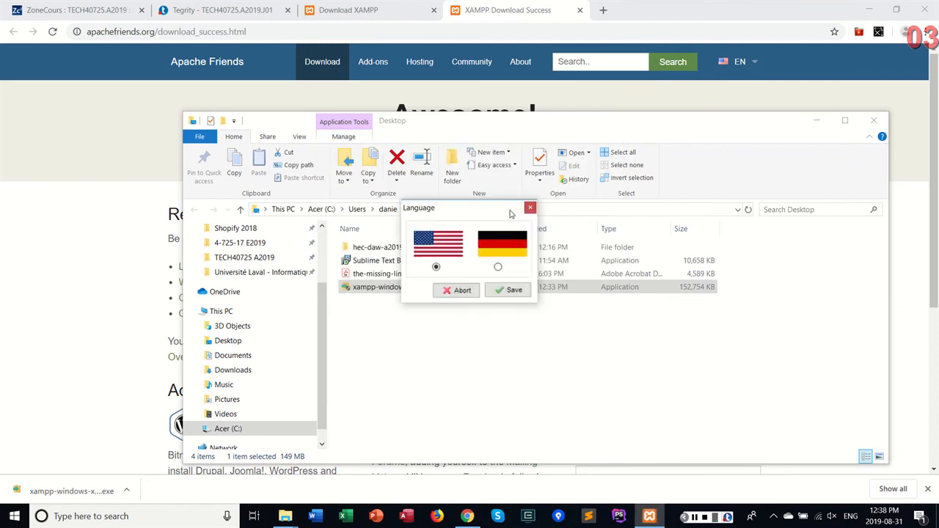
{"action": "left_click", "coordinate": [514, 291]}
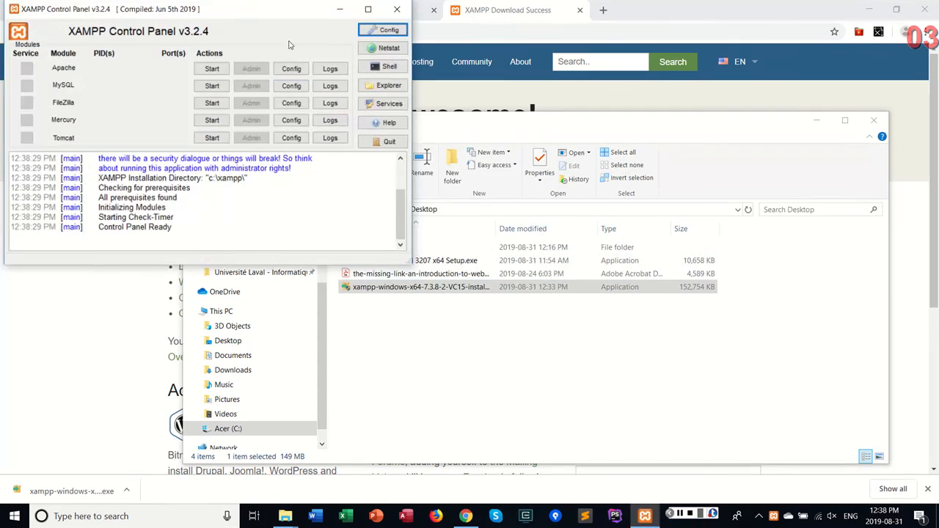
Move the XAMPP Control Panel window over the Desktop folder window and close it
{"action": "left_click_drag", "start_coordinate": [272, 18], "coordinate": [549, 132]}
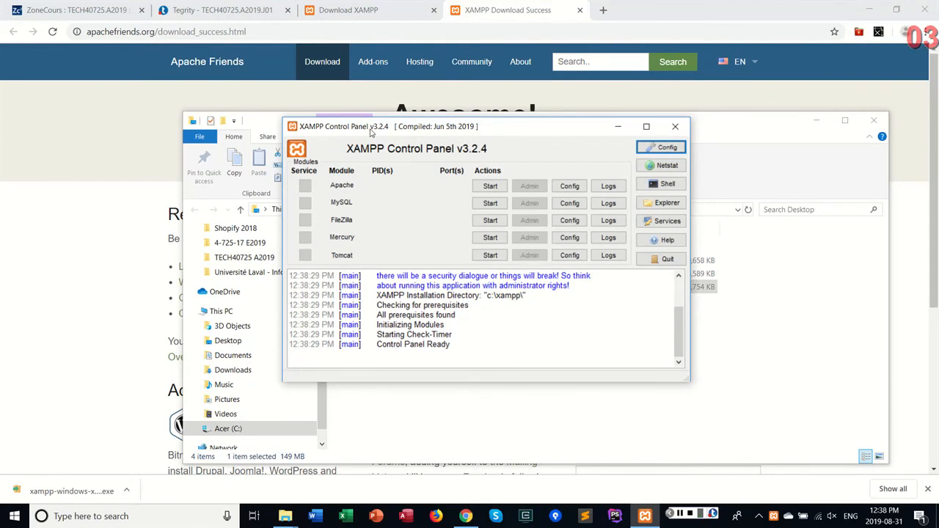
{"action": "left_click_drag", "start_coordinate": [376, 131], "coordinate": [353, 151]}
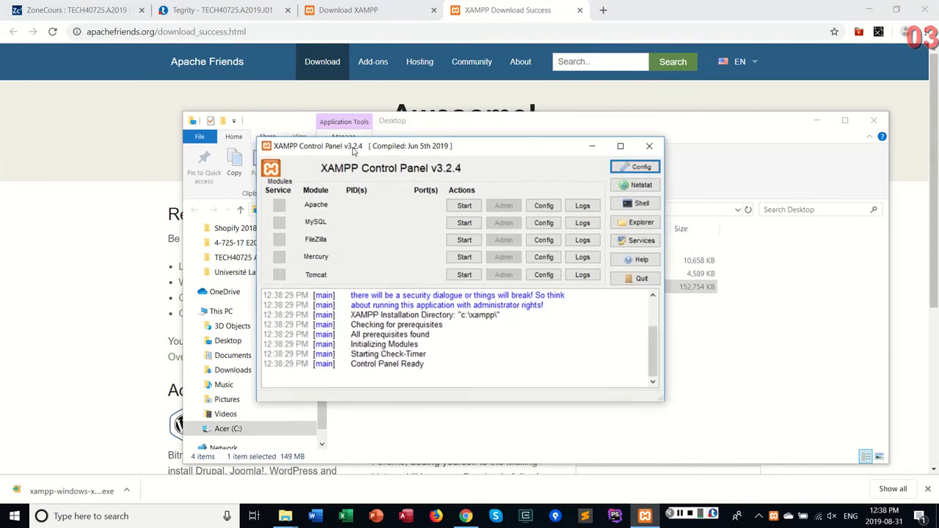
{"action": "left_click", "coordinate": [649, 147]}
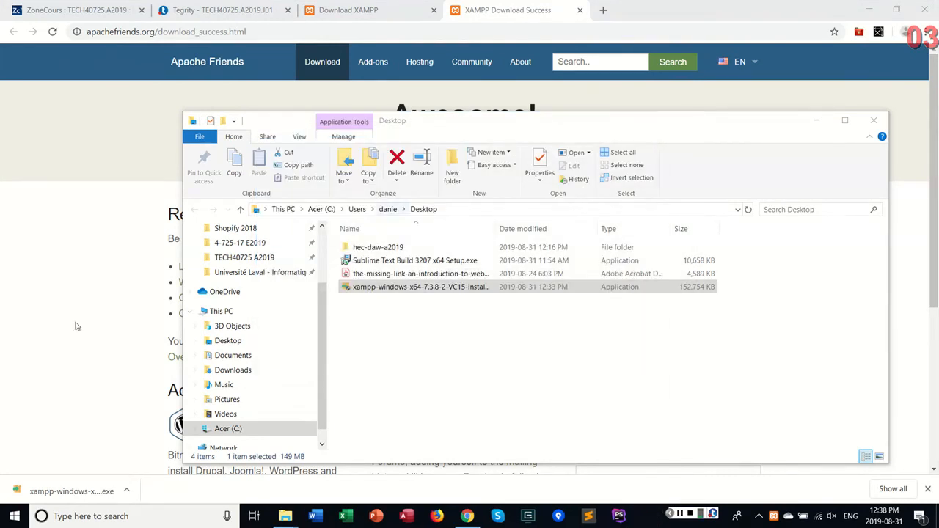
Look for XAMPP at the end of the installed apps list, and search Windows for "xampp"
{"action": "left_click", "coordinate": [13, 518]}
{"action": "scroll", "coordinate": [80, 385], "scroll_direction": "down", "scroll_amount": 20}
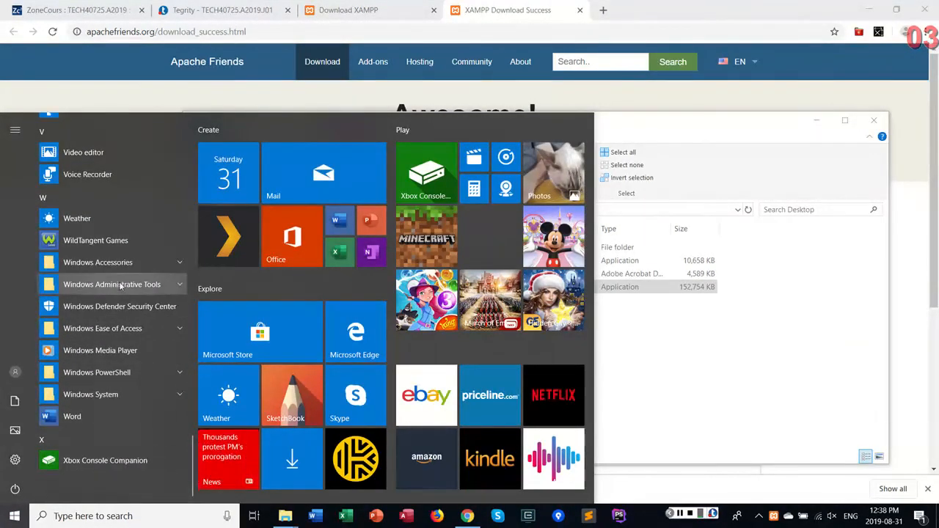
{"action": "left_click", "coordinate": [653, 355]}
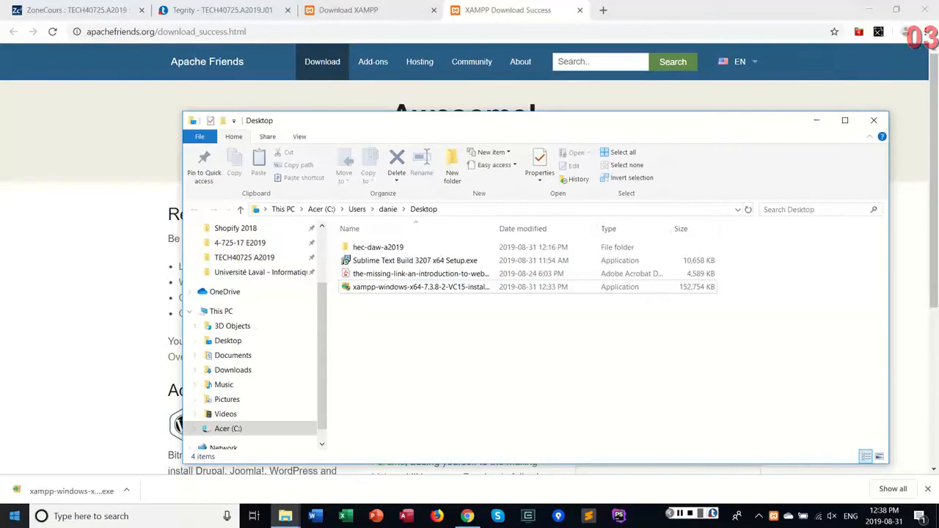
{"action": "left_click", "coordinate": [14, 516]}
{"action": "scroll", "coordinate": [97, 342], "scroll_direction": "down", "scroll_amount": 5}
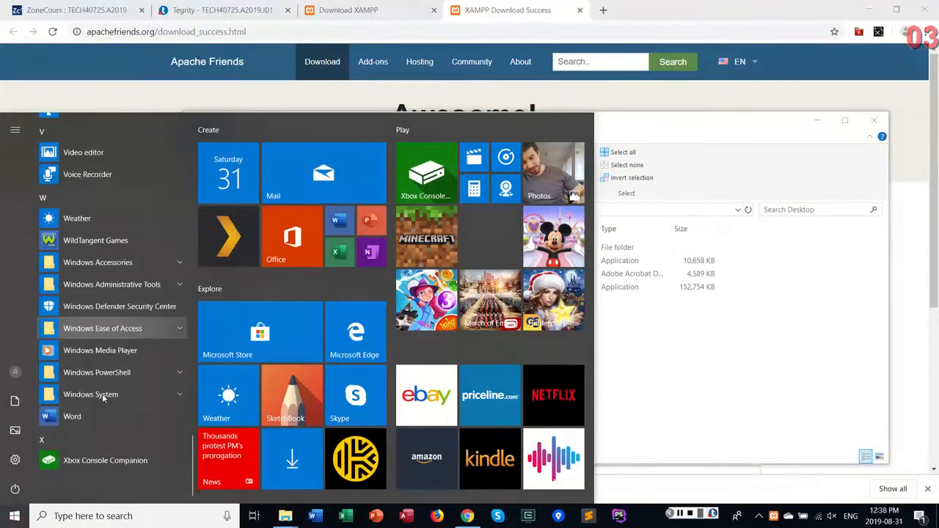
{"action": "left_click", "coordinate": [78, 510]}
{"action": "type", "text": "xampp"}
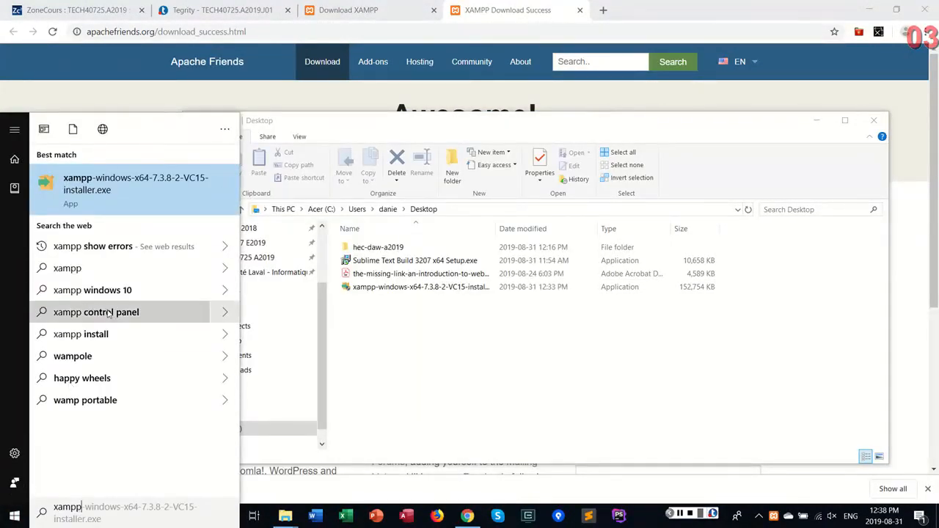
{"action": "key", "text": "Escape"}
Check the X section of the installed apps list again for a XAMPP entry, and return to the Desktop folder window
{"action": "left_click", "coordinate": [14, 516]}
{"action": "scroll", "coordinate": [48, 417], "scroll_direction": "down", "scroll_amount": 20}
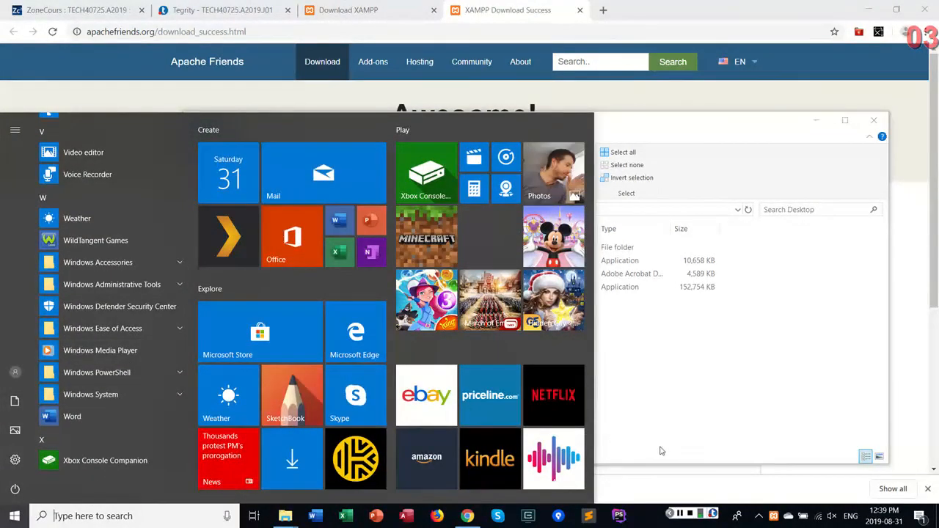
{"action": "left_click", "coordinate": [681, 515]}
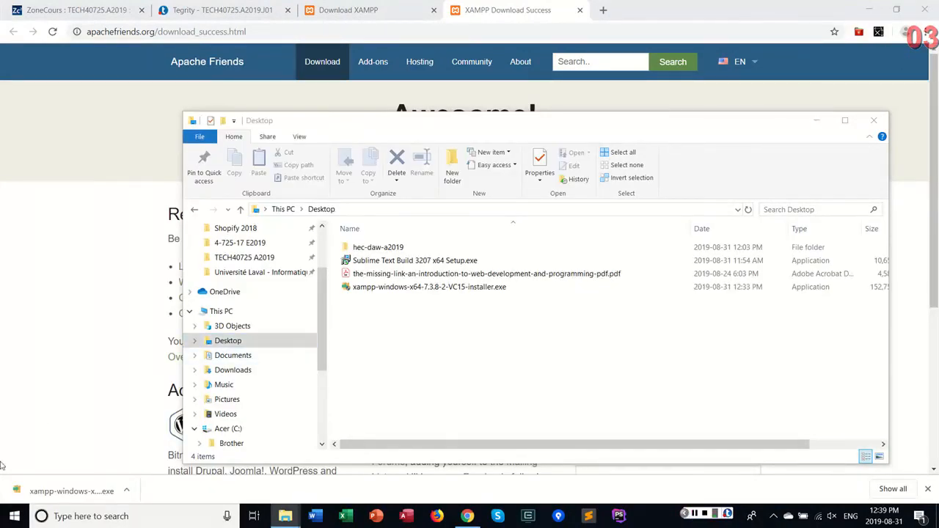
{"action": "key", "text": "super"}
{"action": "scroll", "coordinate": [102, 331], "scroll_direction": "down", "scroll_amount": 15}
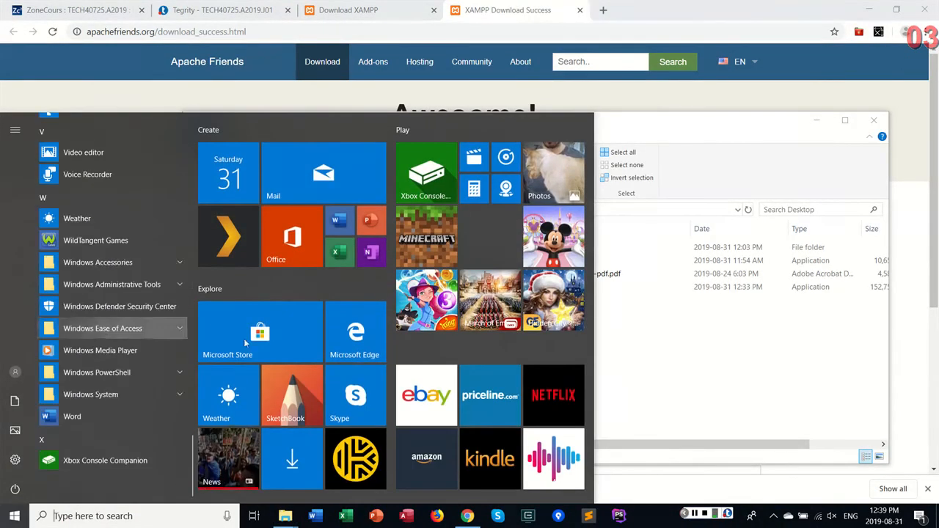
{"action": "left_click", "coordinate": [655, 359]}
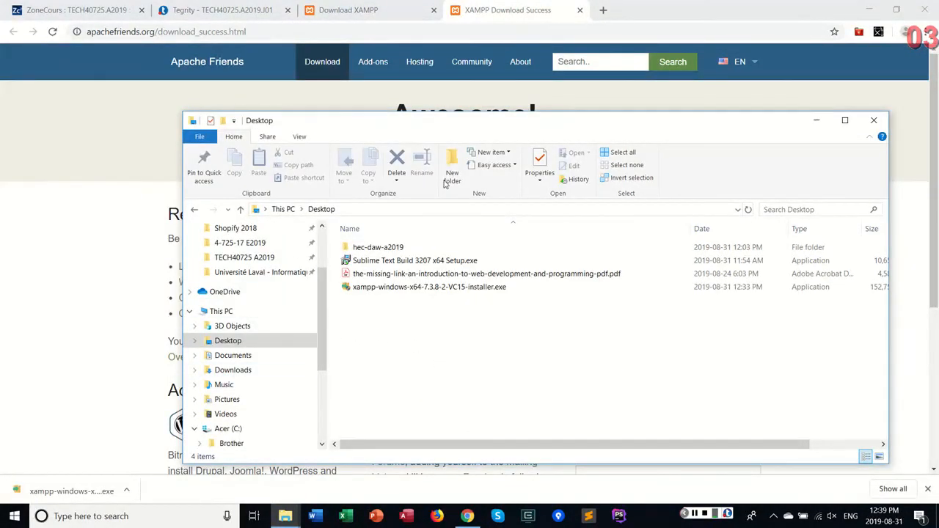
Open the C:\xampp folder in the maximized folder window and launch xampp-control.exe
{"action": "double_click", "coordinate": [409, 133]}
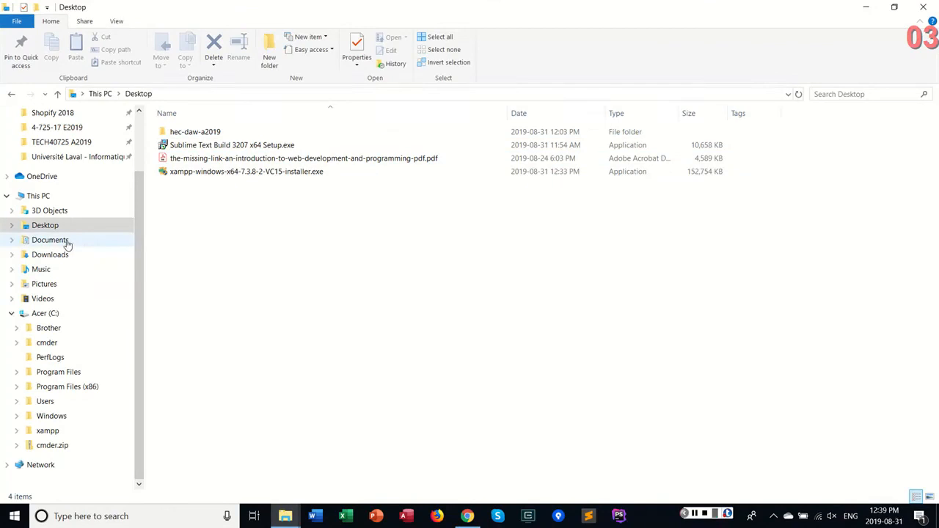
{"action": "left_click", "coordinate": [43, 314]}
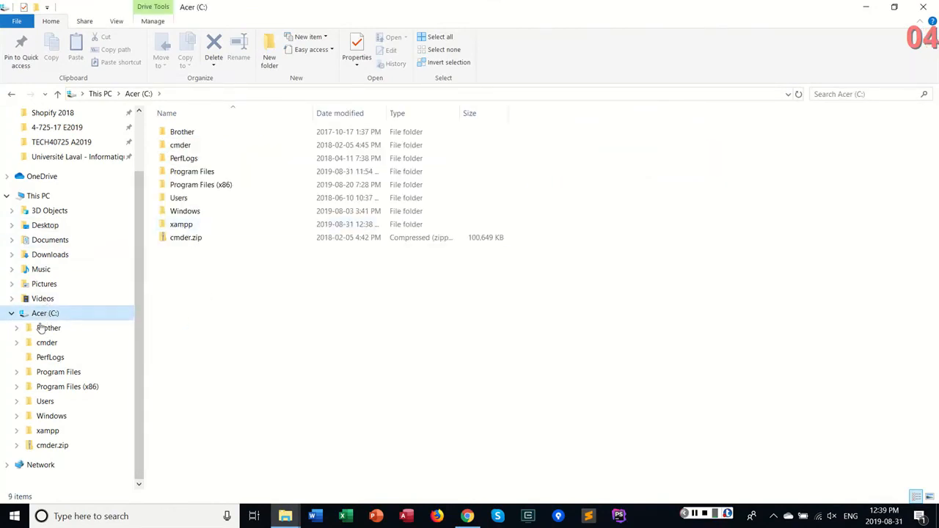
{"action": "double_click", "coordinate": [188, 229]}
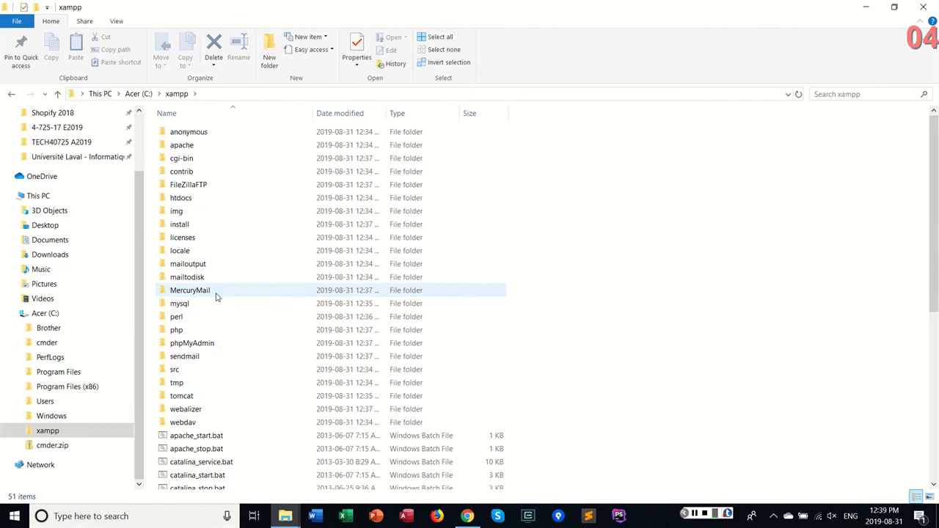
{"action": "scroll", "coordinate": [214, 298], "scroll_direction": "down", "scroll_amount": 8}
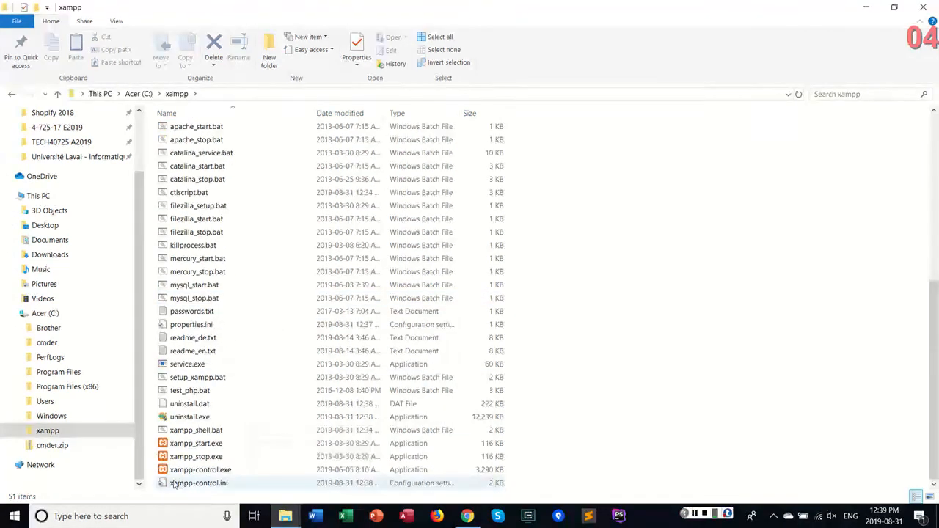
{"action": "left_click", "coordinate": [292, 473]}
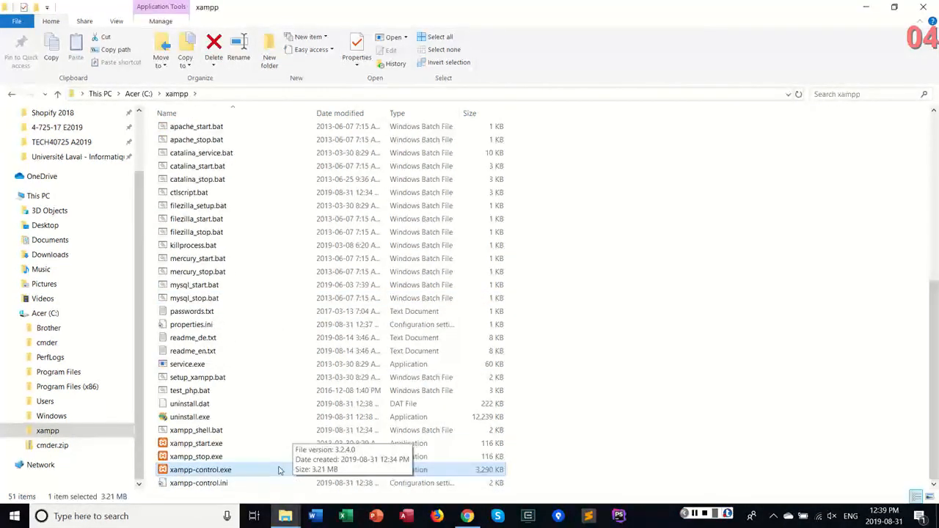
{"action": "double_click", "coordinate": [232, 472]}
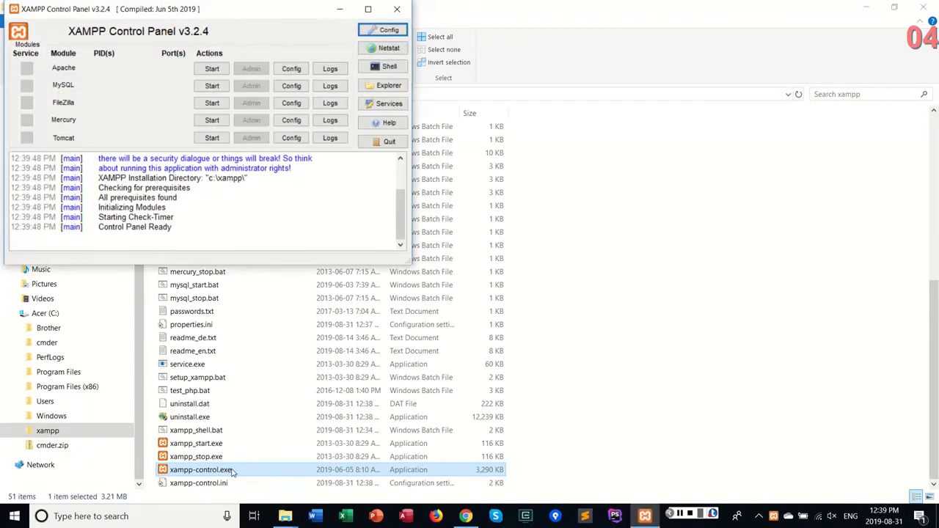
Move the XAMPP Control Panel window towards the middle of the screen and pin xampp-control.exe to the taskbar
{"action": "left_click_drag", "start_coordinate": [247, 19], "coordinate": [512, 97]}
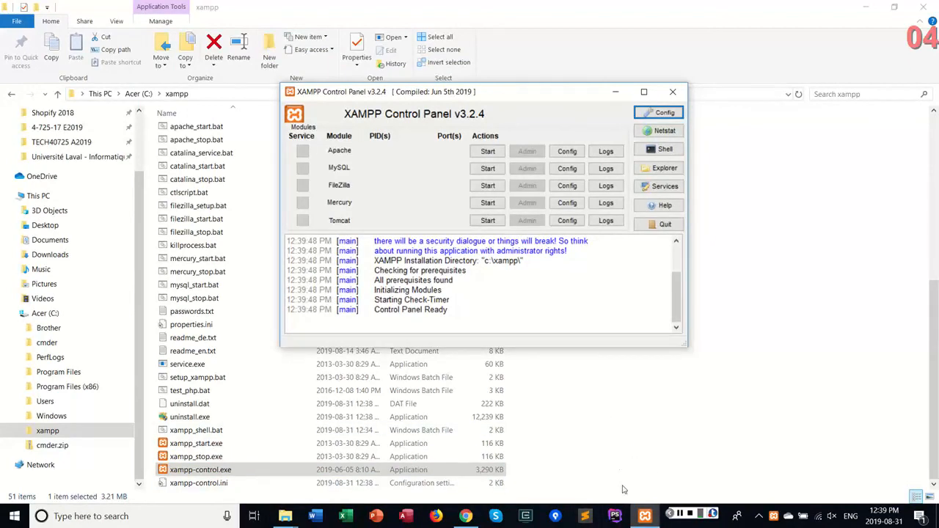
{"action": "right_click", "coordinate": [646, 518]}
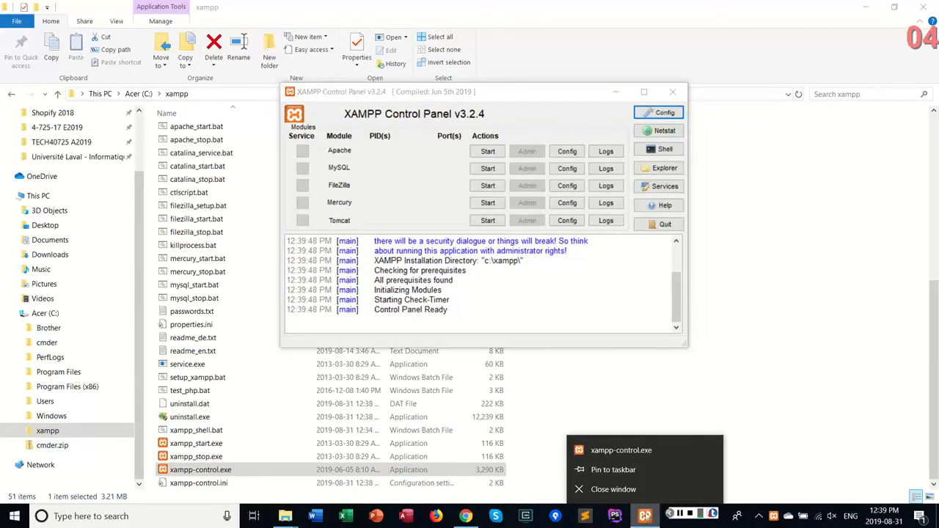
{"action": "left_click", "coordinate": [613, 470]}
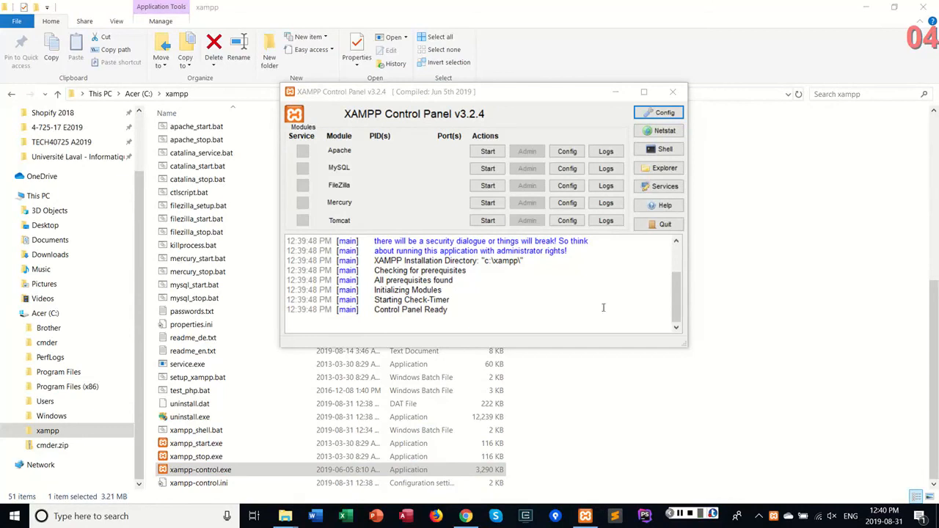
Reposition and close the XAMPP Control Panel window, and relaunch it from its pinned taskbar shortcut
{"action": "left_click_drag", "start_coordinate": [534, 97], "coordinate": [527, 184]}
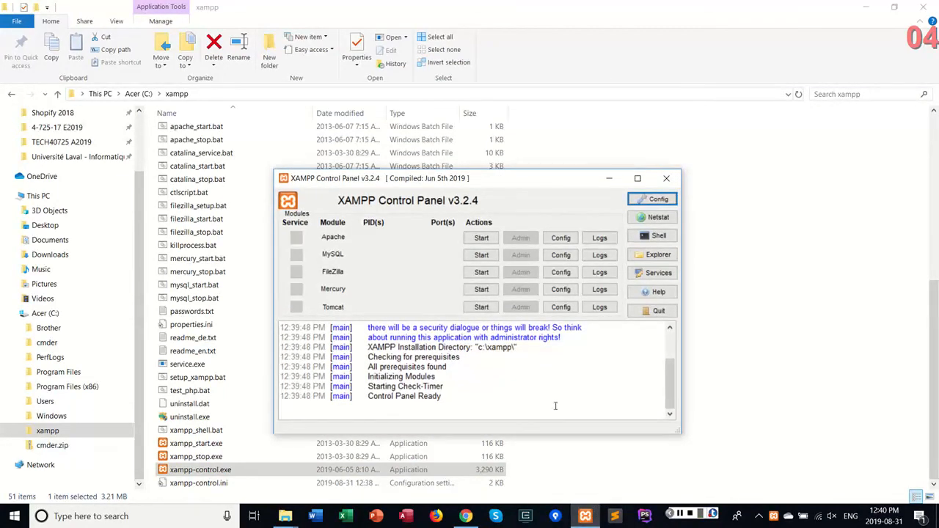
{"action": "left_click_drag", "start_coordinate": [531, 181], "coordinate": [536, 146]}
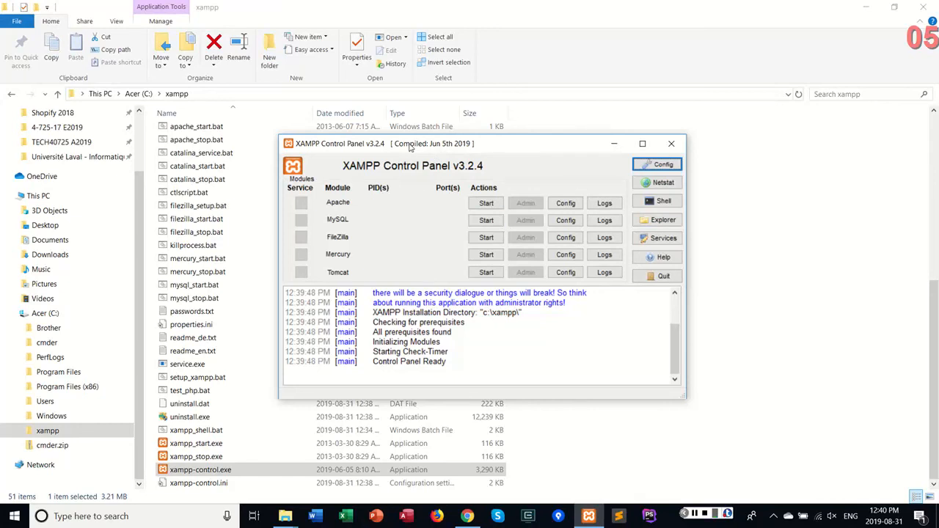
{"action": "left_click", "coordinate": [670, 144]}
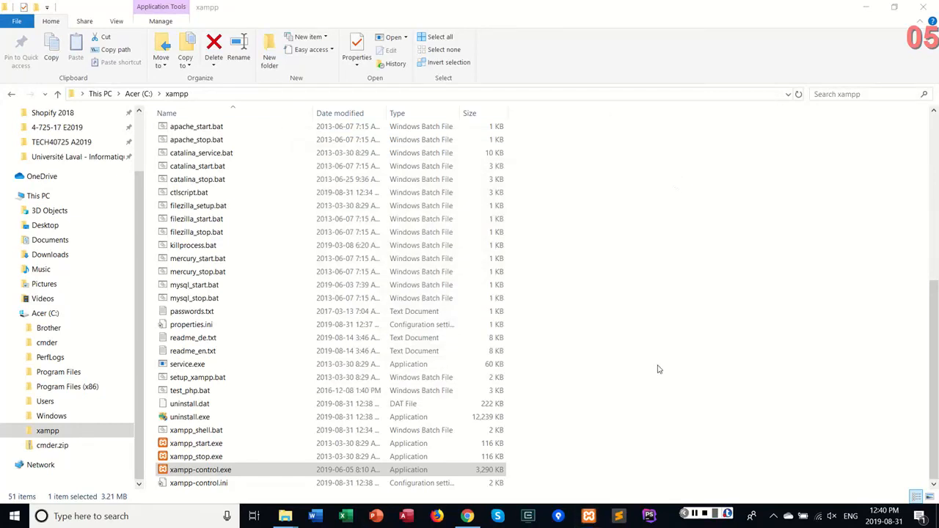
{"action": "left_click", "coordinate": [588, 516]}
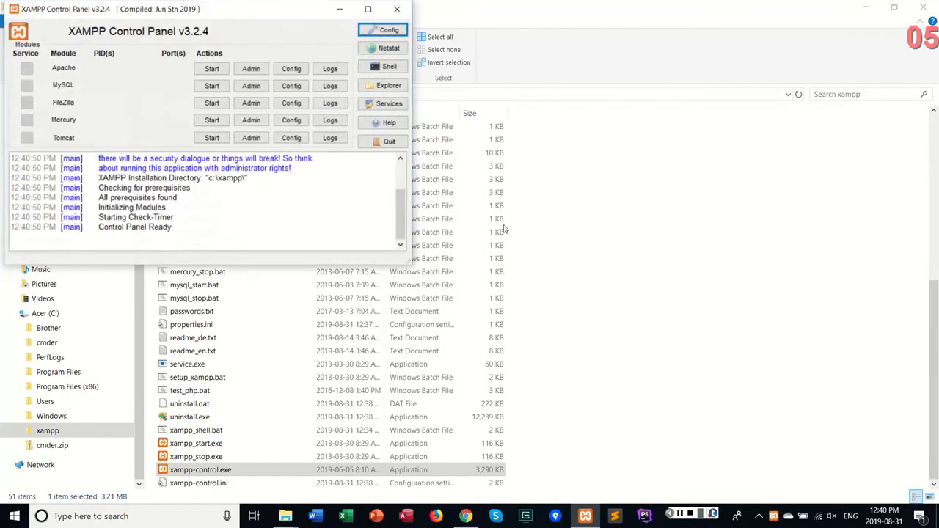